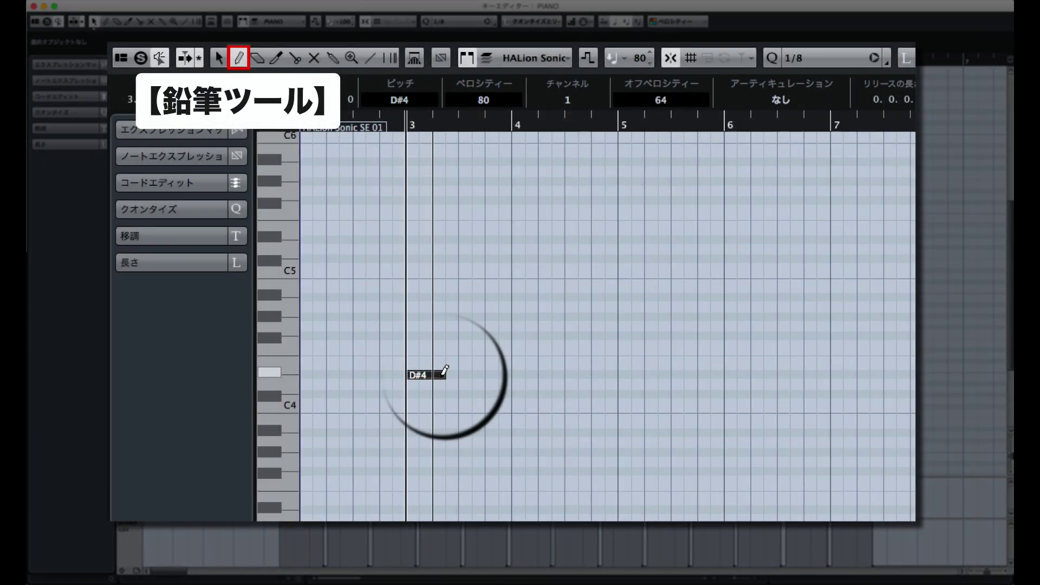
Draw two more notes in bar 3 with the Pencil tool, one below C4 and one between C4 and C5
click(452, 431)
click(464, 325)
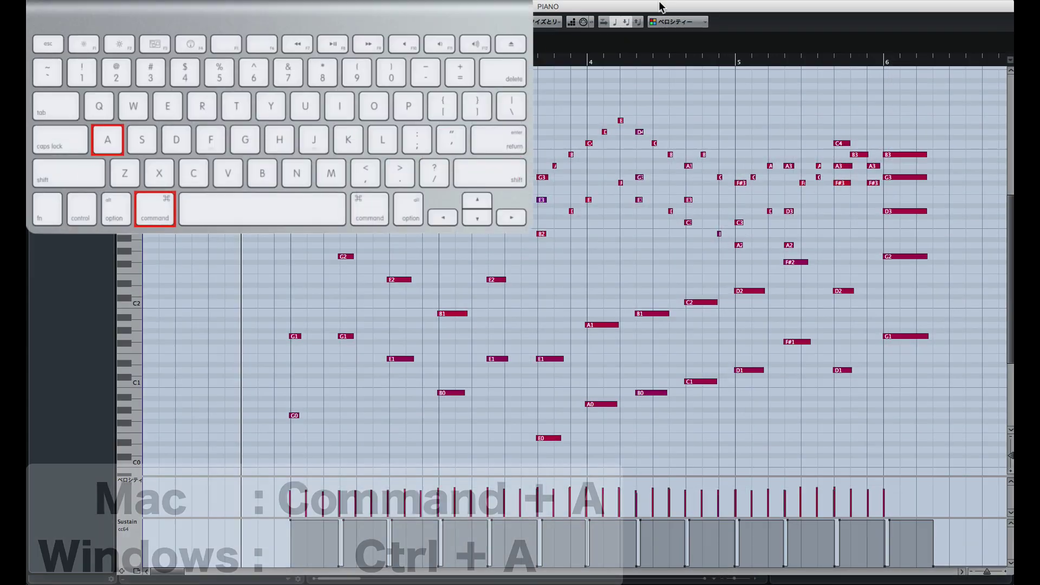
Select all notes in the PIANO part and quantize them to the 1/8 grid
key(super+a)
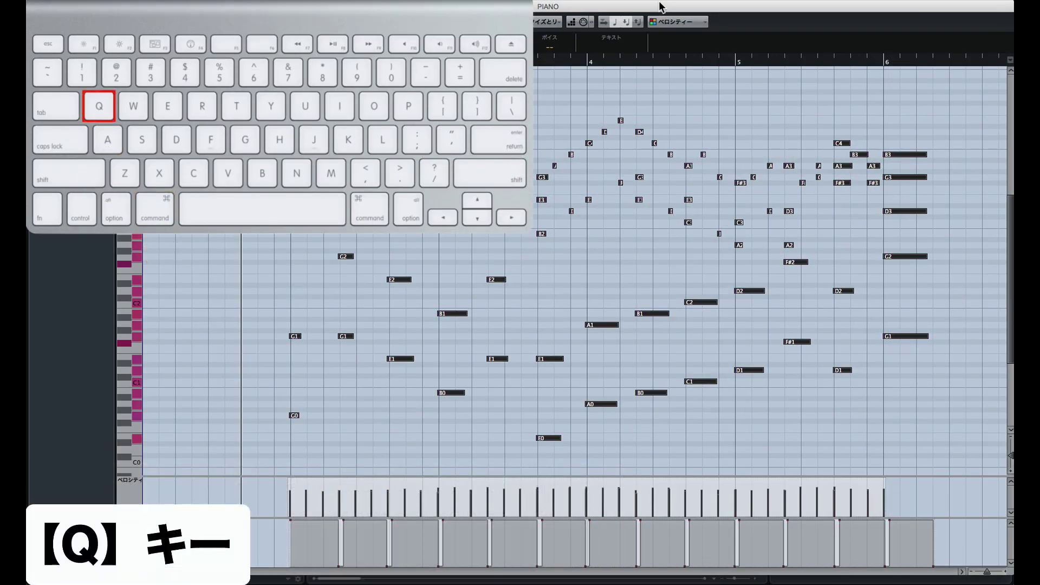
key(q)
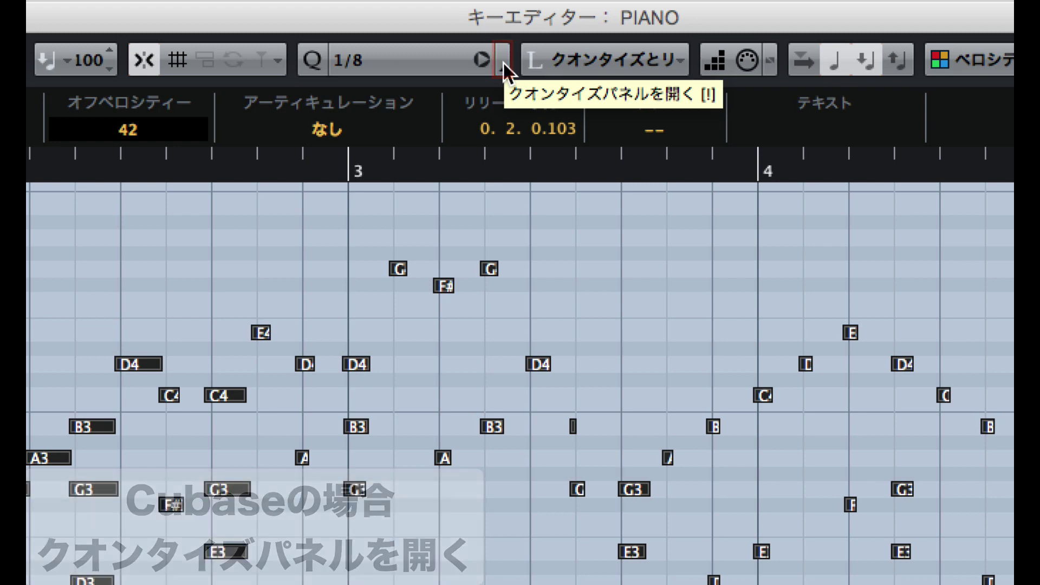
Quantize the selected notes to 1/8 with iQ mode at 60% using the quantize settings, and close the settings
click(504, 63)
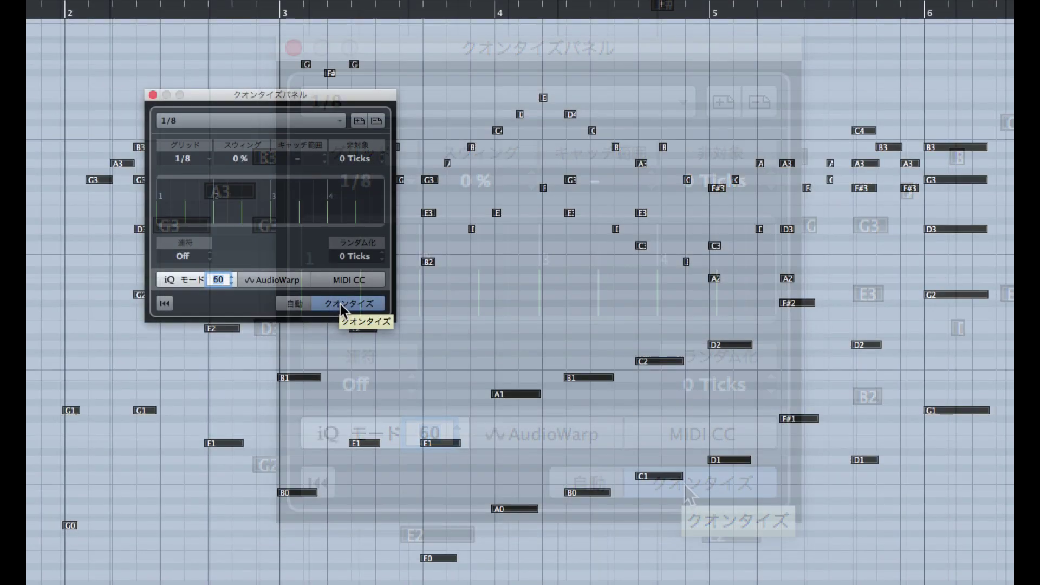
click(684, 483)
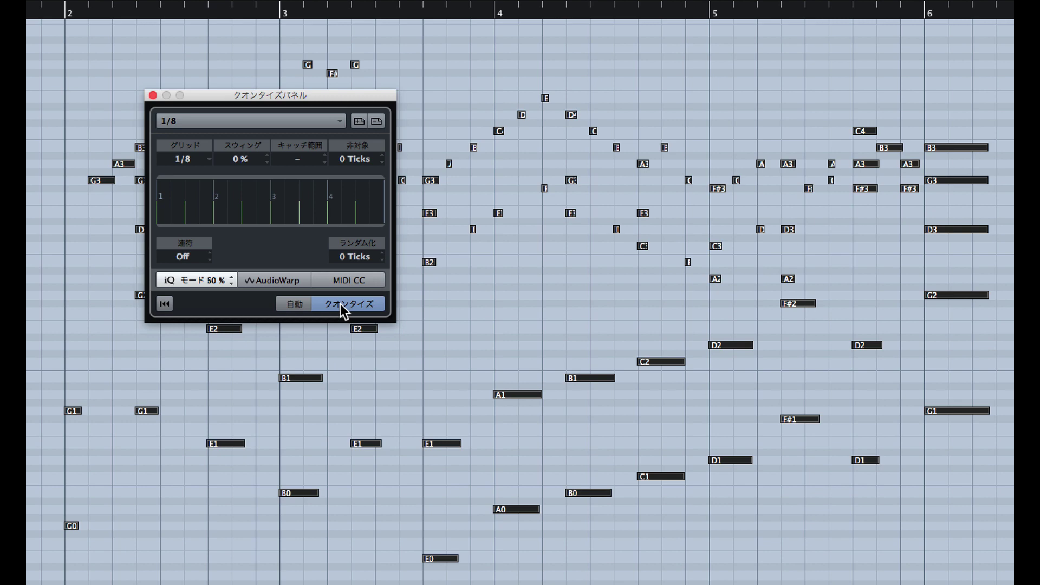
click(152, 95)
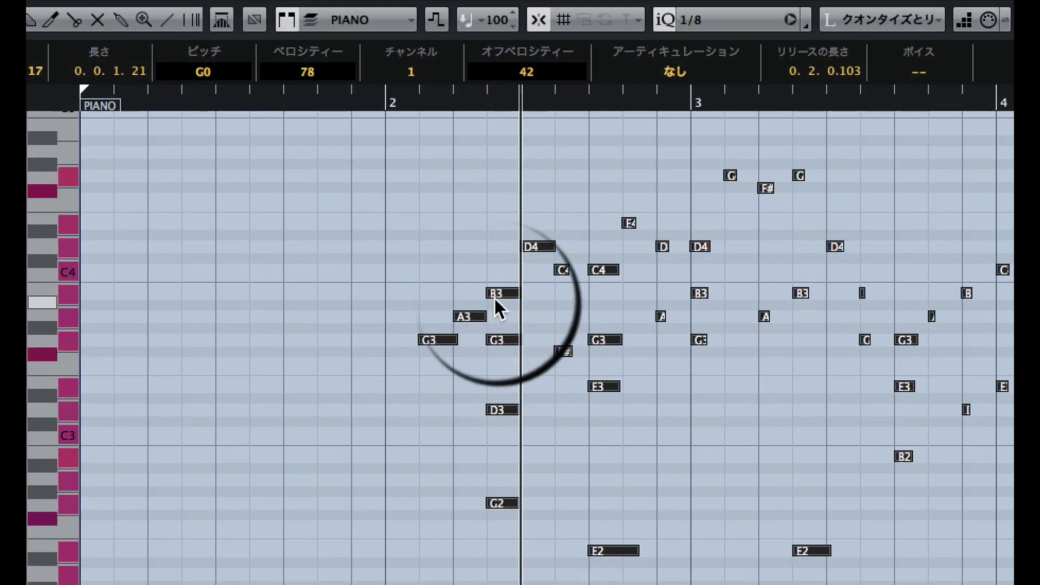
Delete the opening melody notes G3, A3 and B3 in bar 2
drag(423, 253, 476, 346)
key(Delete)
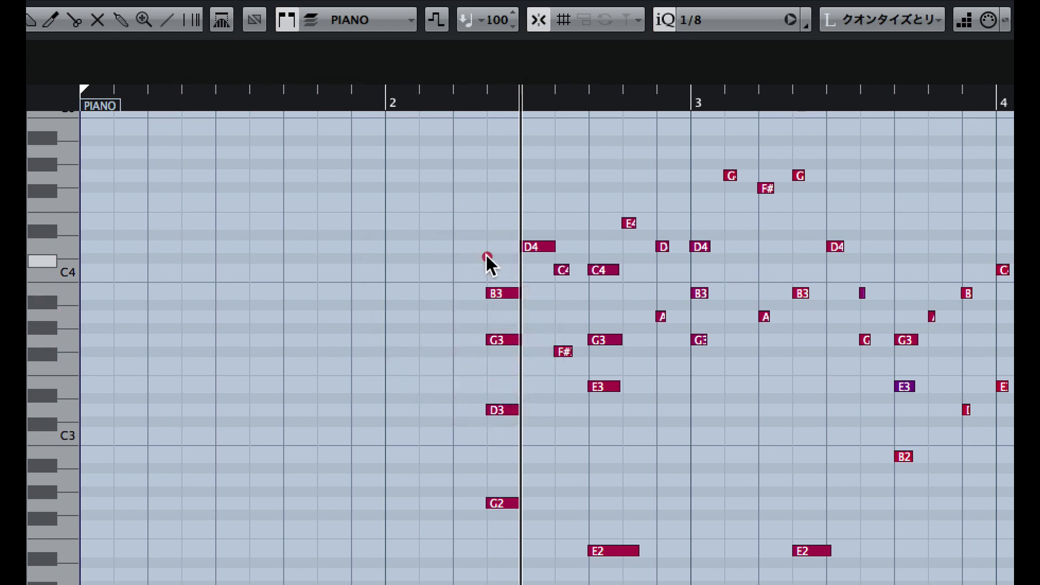
drag(485, 253, 509, 296)
key(Delete)
Draw consecutive eighth notes G3, A3 and B3 in bar 2 with the Pencil tool, in place of the deleted melody notes
right_click(484, 291)
click(481, 295)
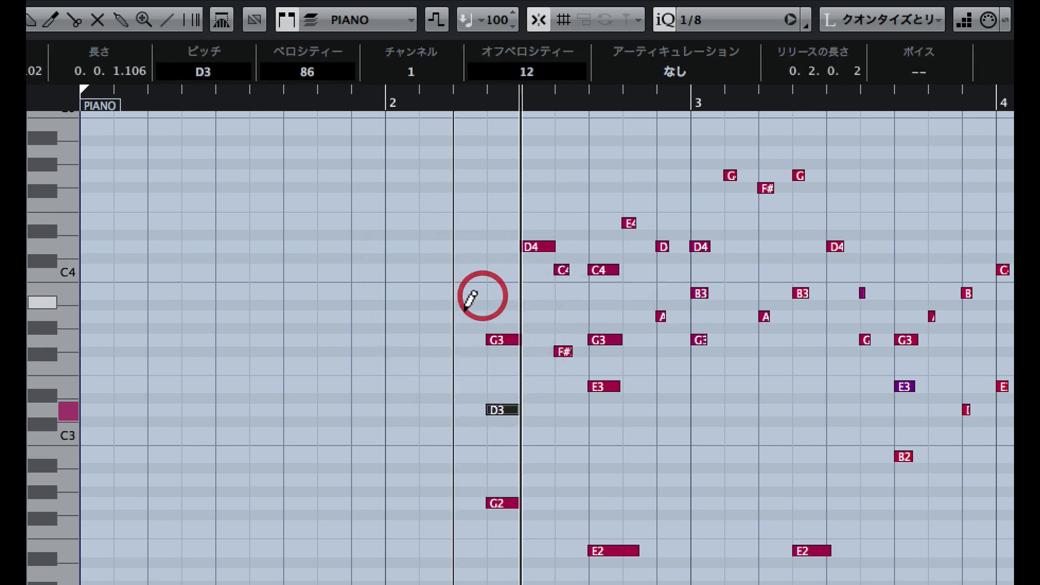
click(431, 339)
click(461, 317)
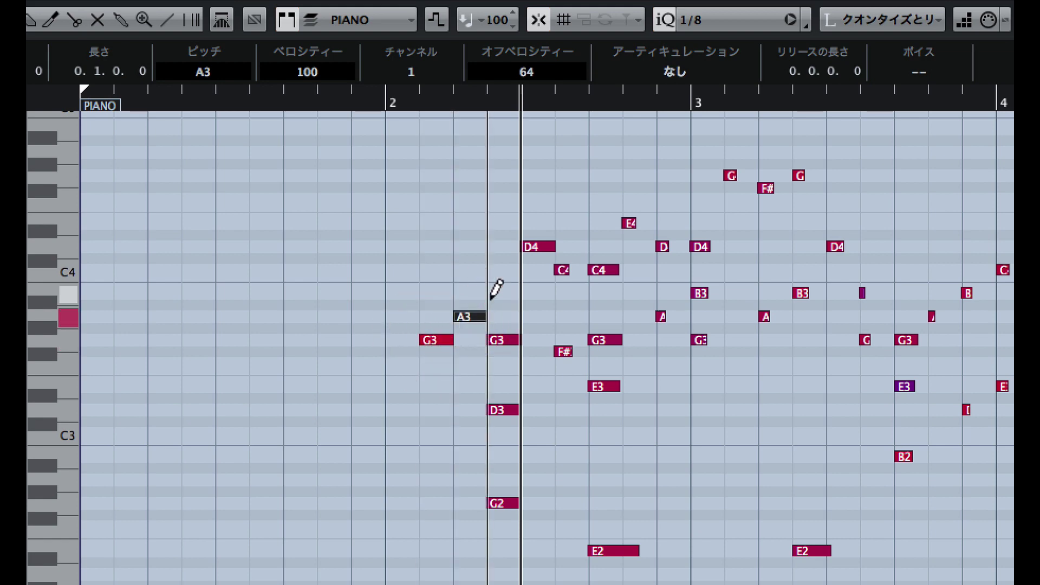
click(492, 294)
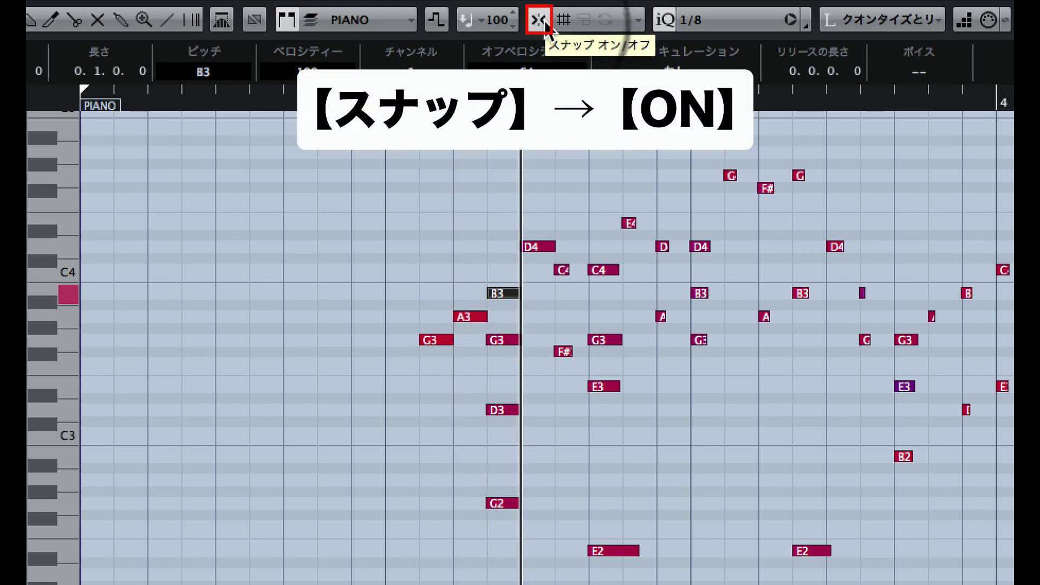
Select the three drawn notes G3, A3 and B3 and quantize them to 1/8 with randomization of 10 ticks and iQ mode off
shift+drag(477, 165, 415, 345)
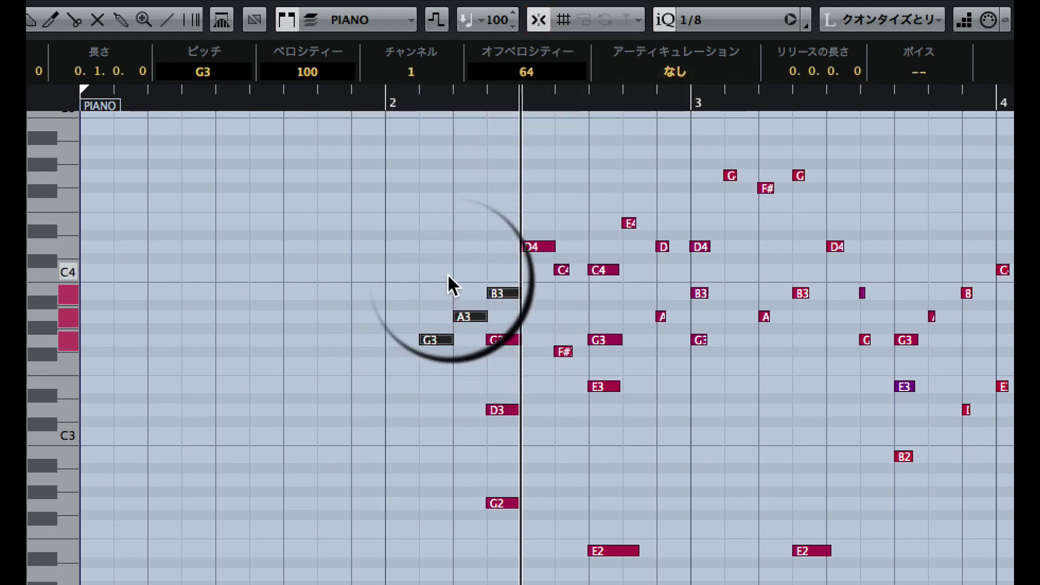
click(420, 98)
drag(420, 111, 422, 138)
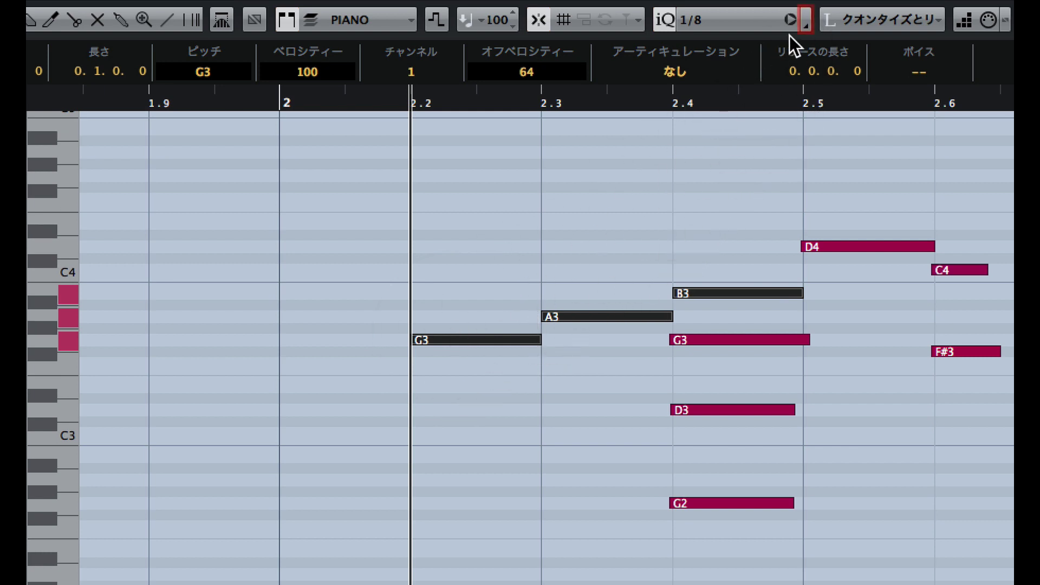
click(806, 22)
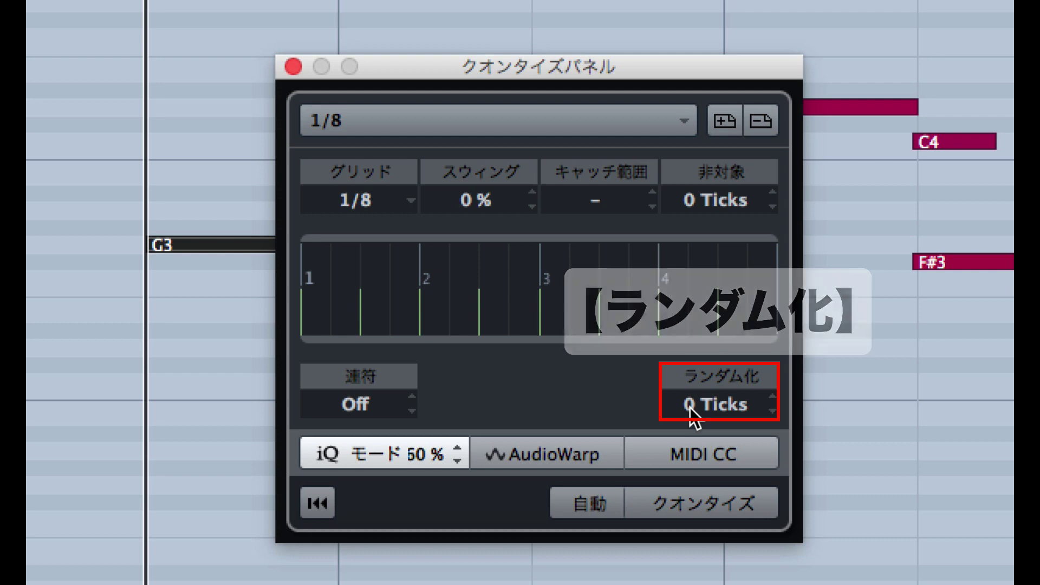
scroll(691, 414, up, 5)
scroll(690, 414, up, 2)
scroll(691, 414, down, 1)
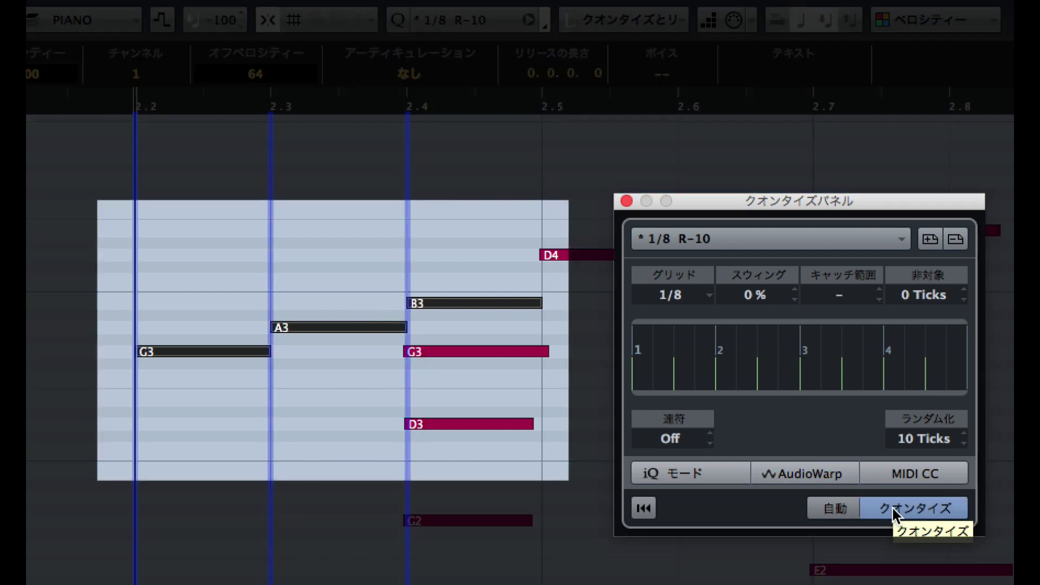
click(894, 512)
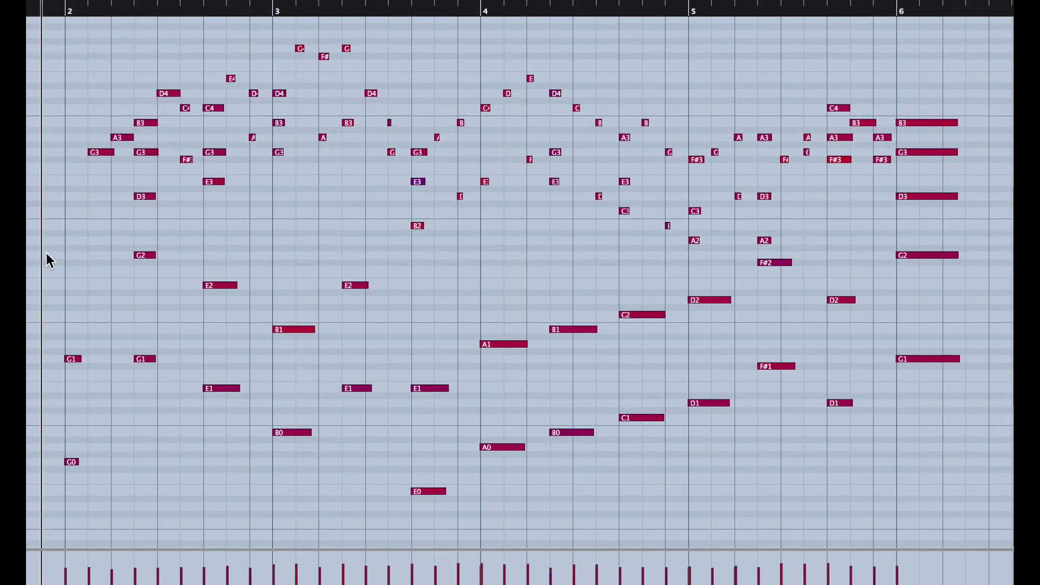
Select the left-hand bass notes, and mute all the right-hand notes above them with the Mute tool
drag(46, 254, 963, 527)
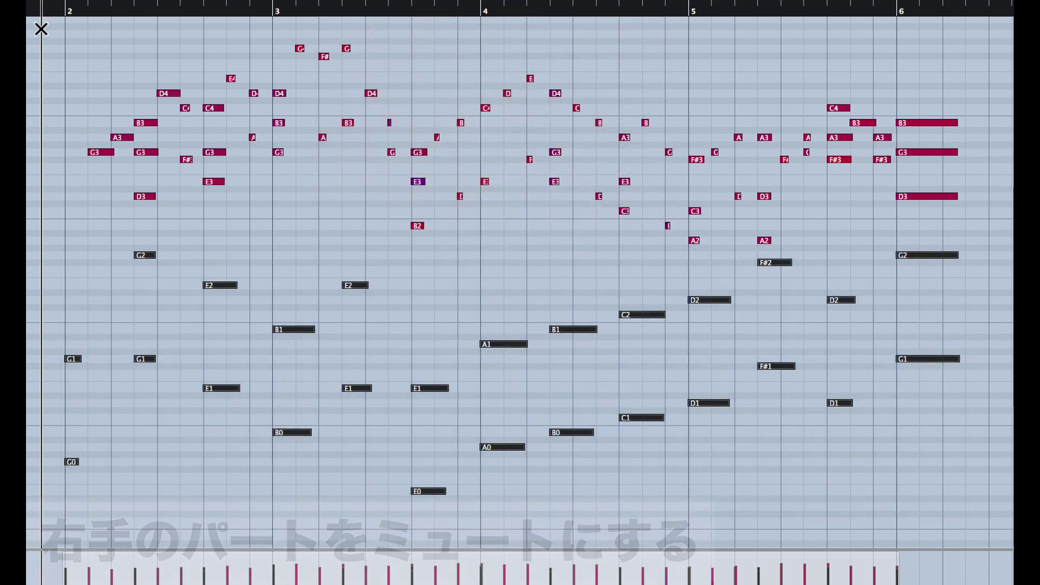
drag(41, 30, 918, 245)
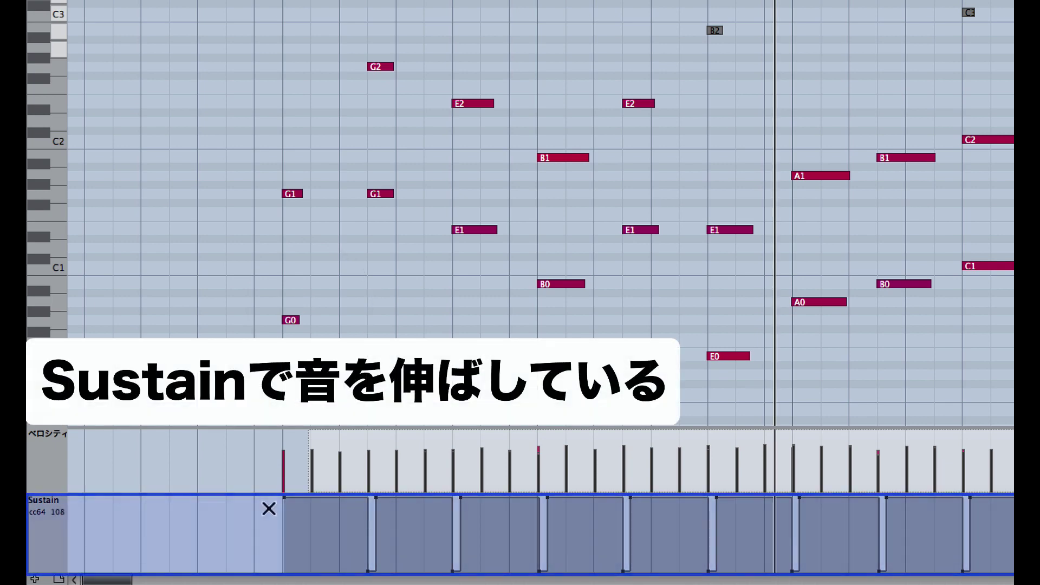
Turn off the sustain pedal (CC64) data across the whole part
right_click(269, 508)
click(267, 509)
click(266, 508)
drag(146, 508, 997, 481)
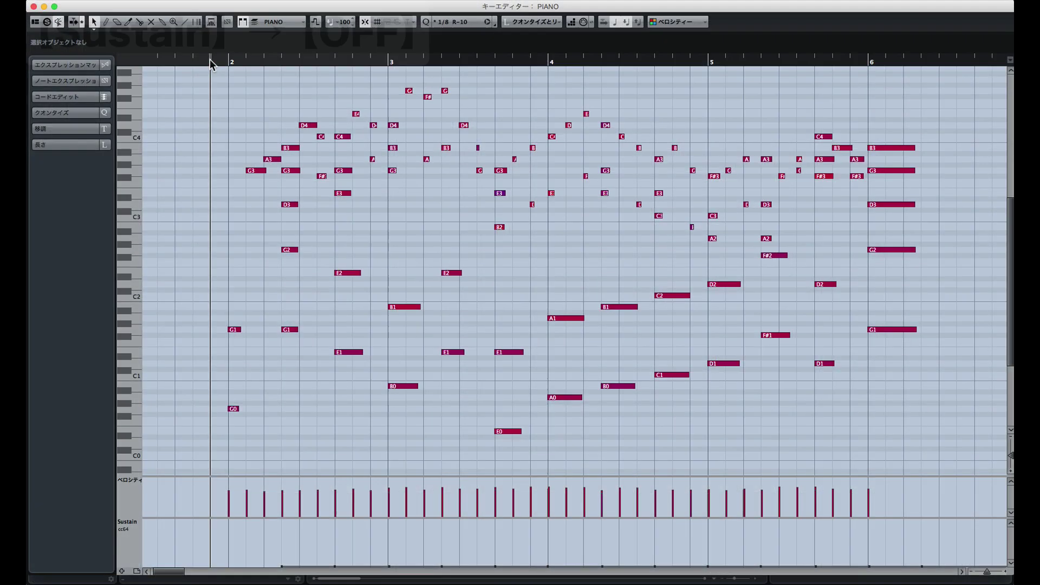
Play back the part without sustain, and play it again with the notes in bars 2 and 3 lengthened
key(space)
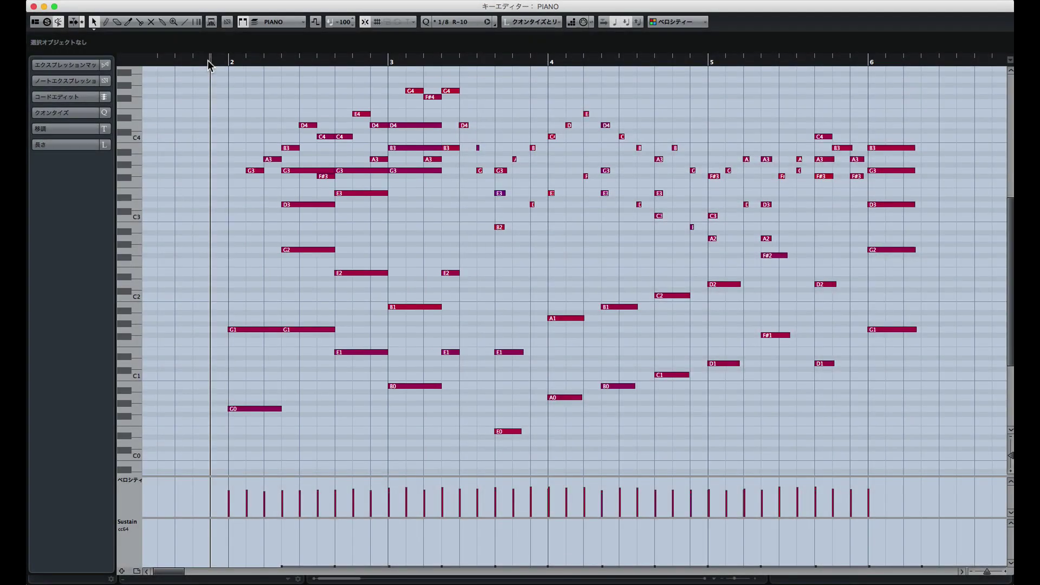
key(space)
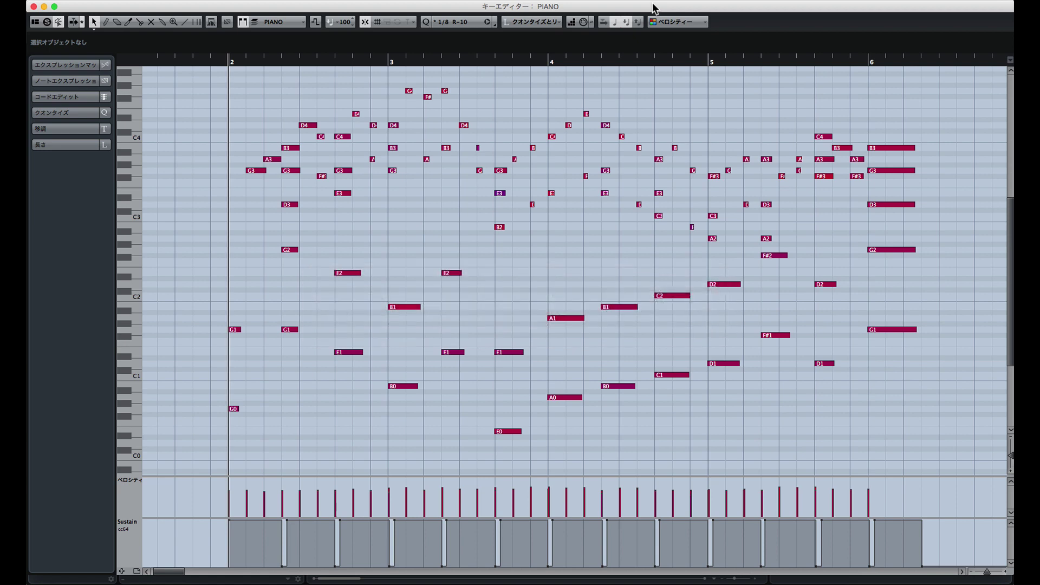
Enlarge the velocity lane and select the G0 note and the G1 note at the start of bar 2 to examine their velocities
drag(216, 476, 216, 254)
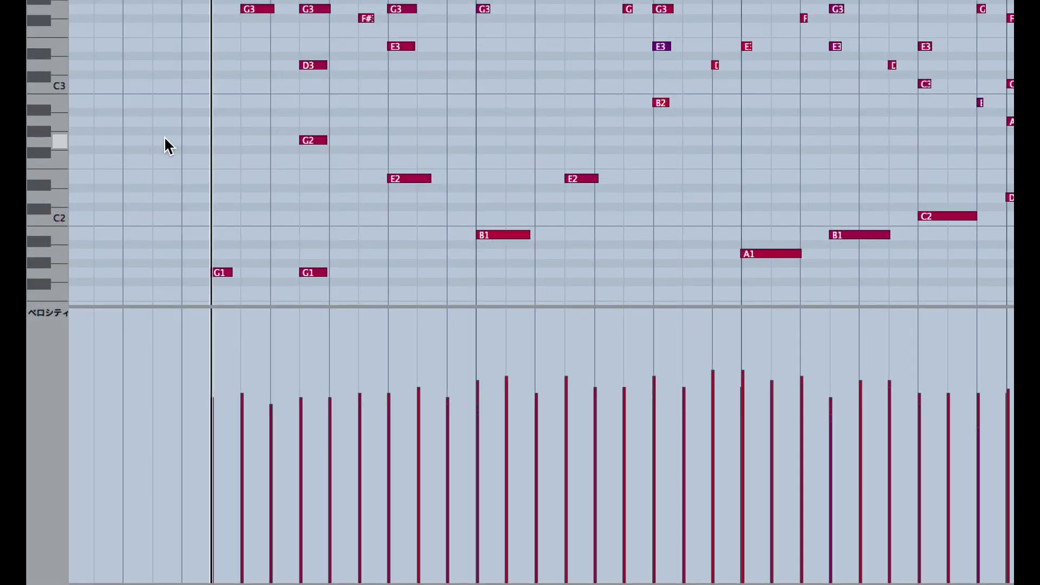
scroll(164, 135, down, 5)
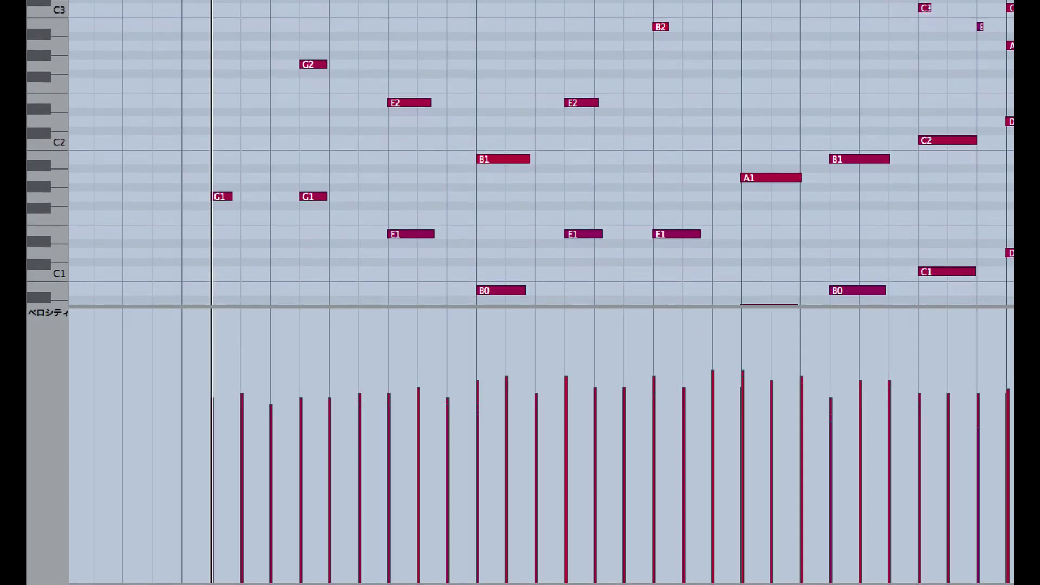
scroll(167, 135, down, 7)
drag(167, 135, 223, 220)
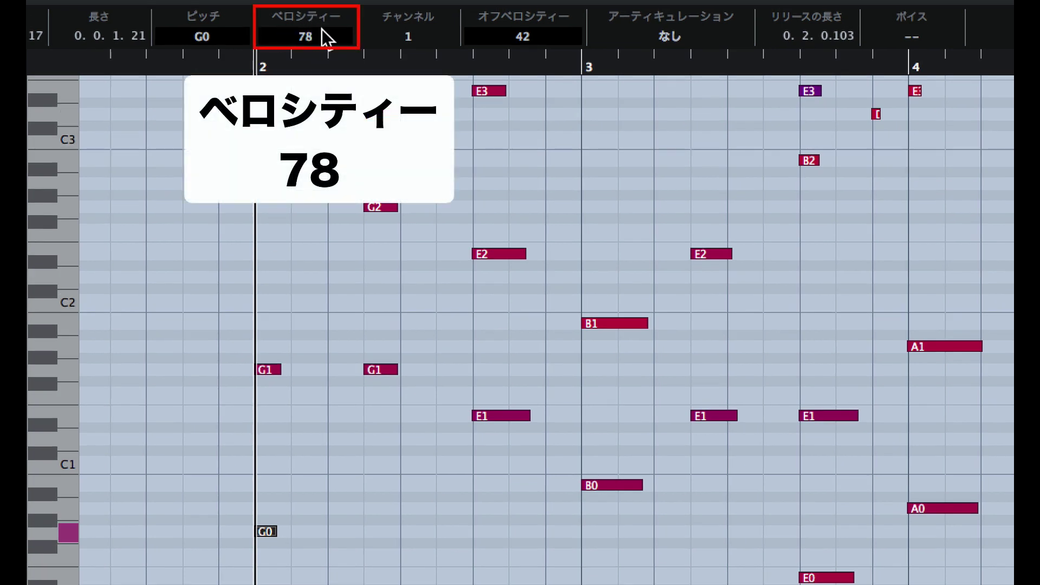
drag(241, 333, 271, 372)
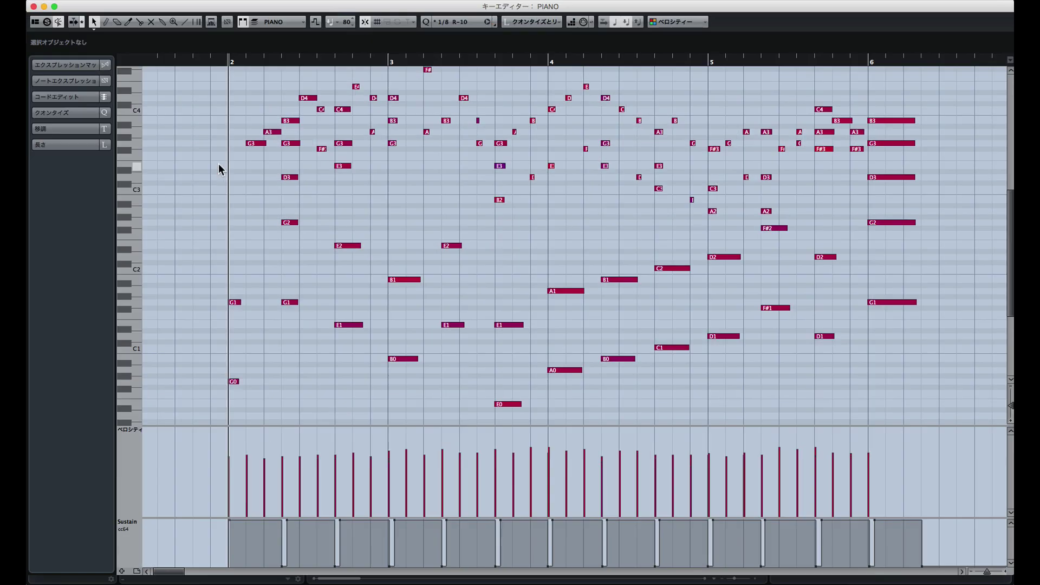
Select all notes in the part and set their velocity to 80
key(super+a)
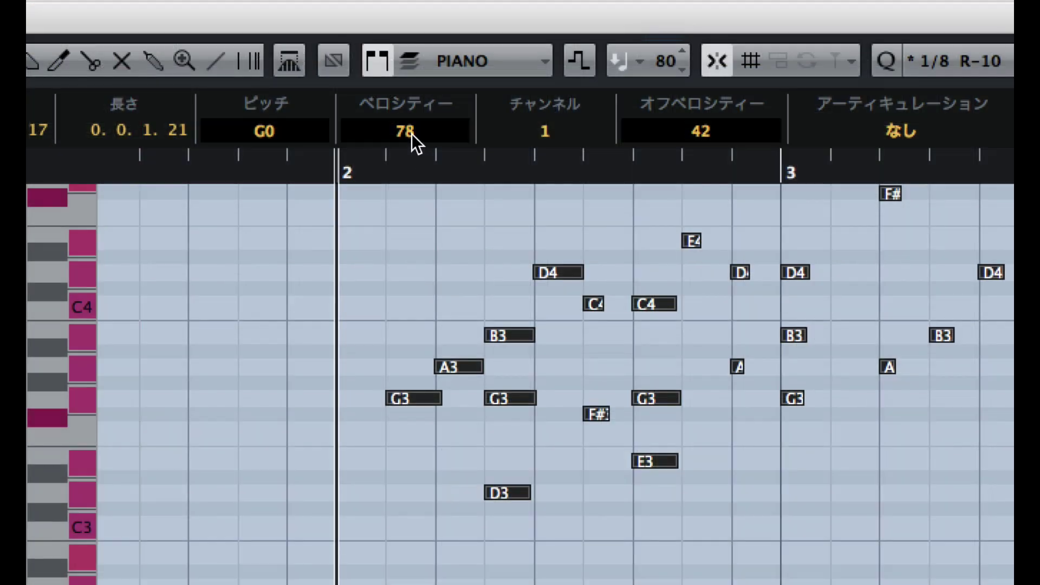
click(412, 133)
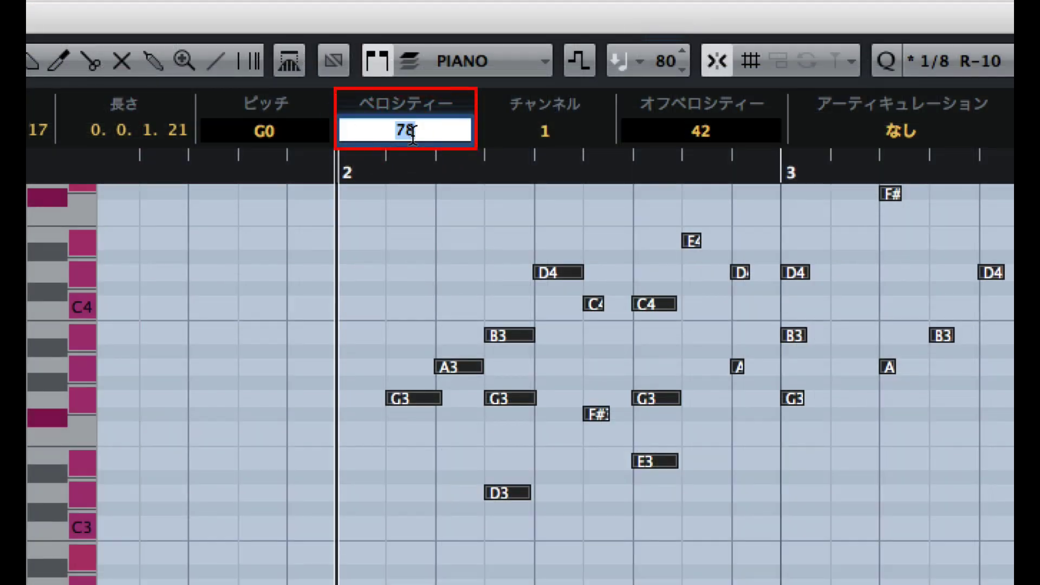
text(80)
key(Return)
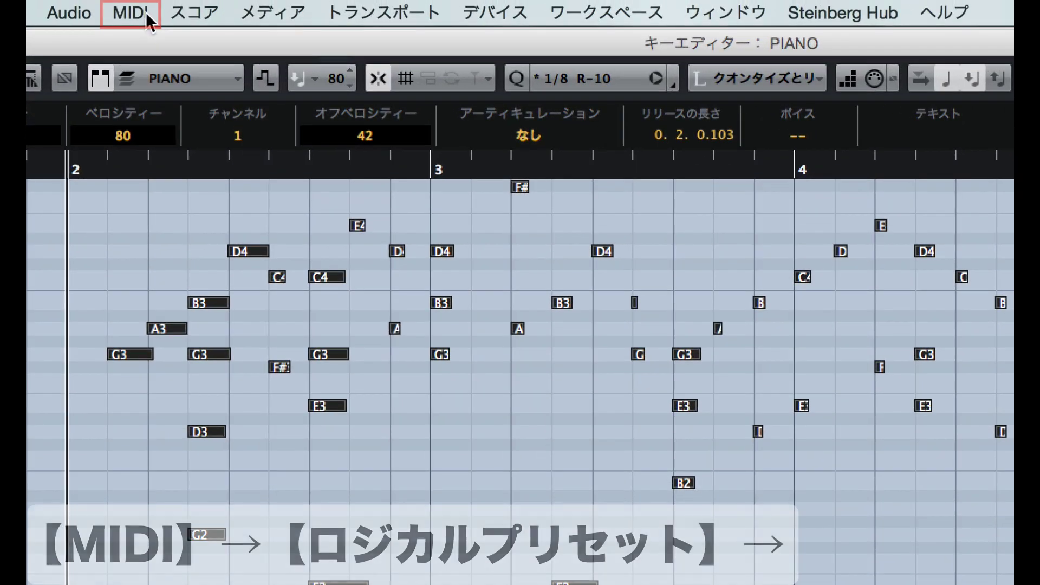
Apply the logical preset "random velocity (60 to 100)" from standard set 1 to all selected notes
click(142, 12)
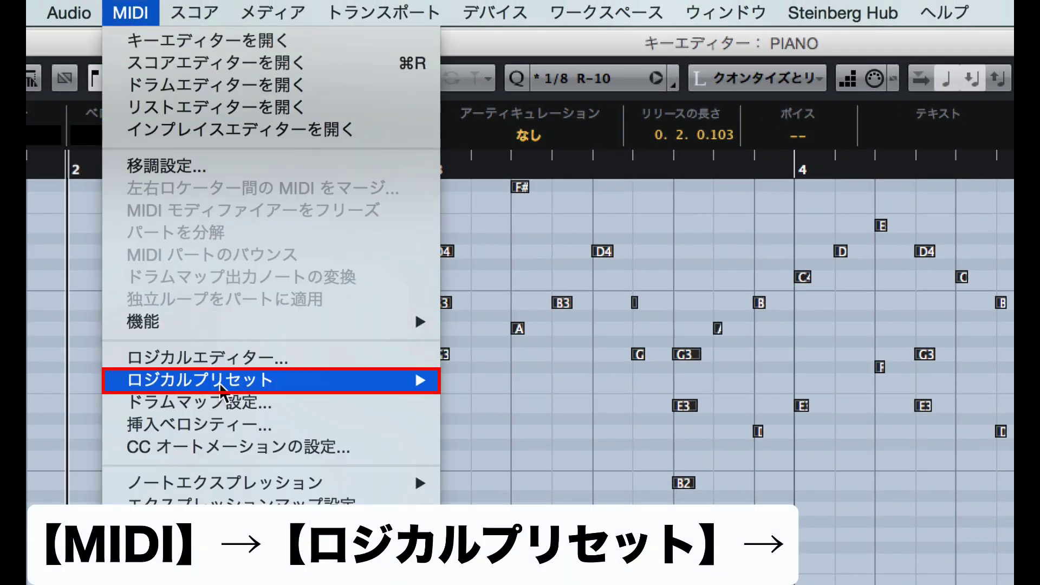
mouse_move(285, 382)
mouse_move(492, 472)
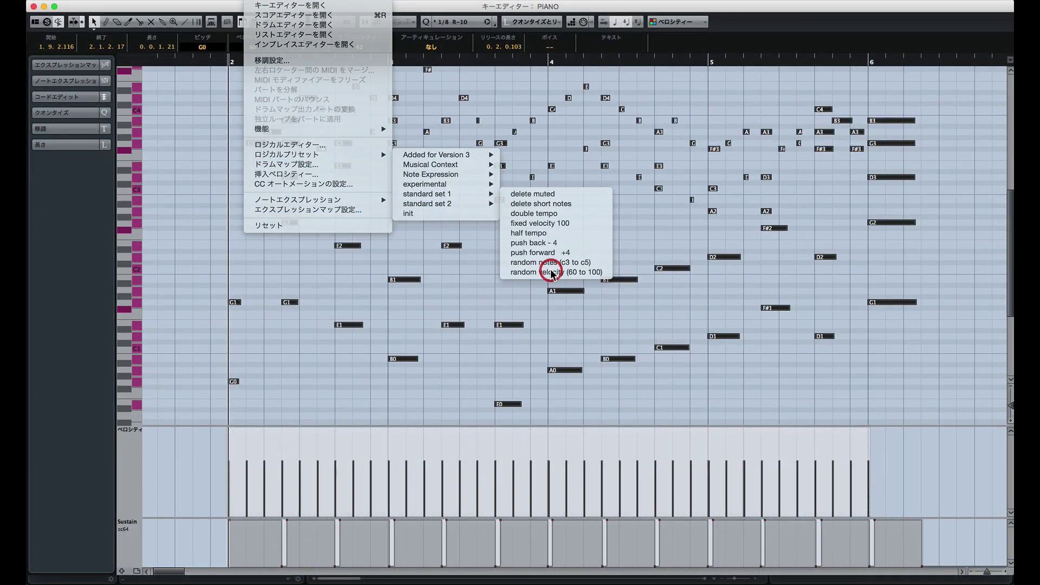
click(726, 471)
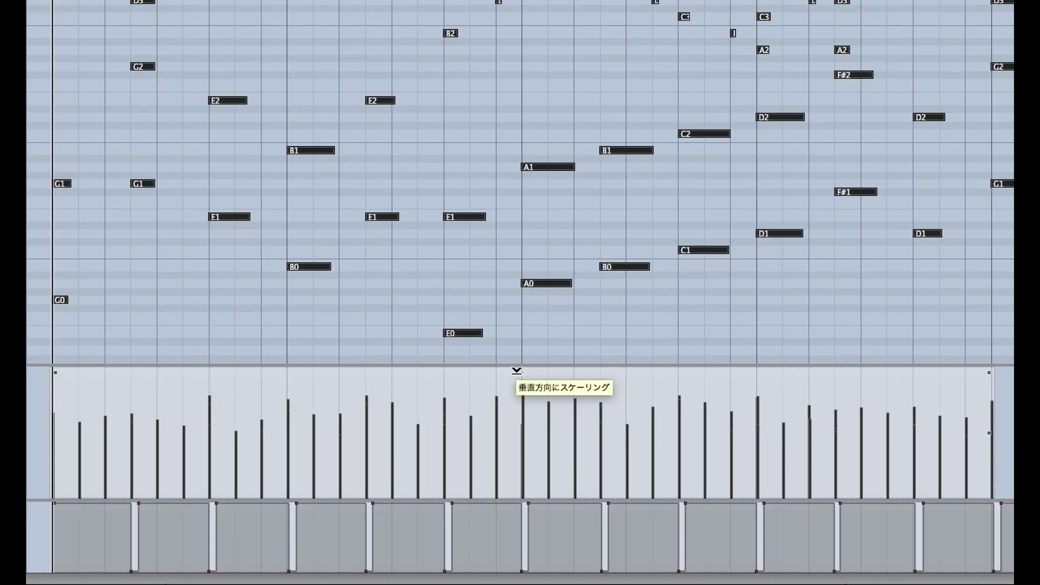
Scale the selected velocities down vertically, and scale them around the absolute centre
click(548, 428)
drag(521, 370, 522, 384)
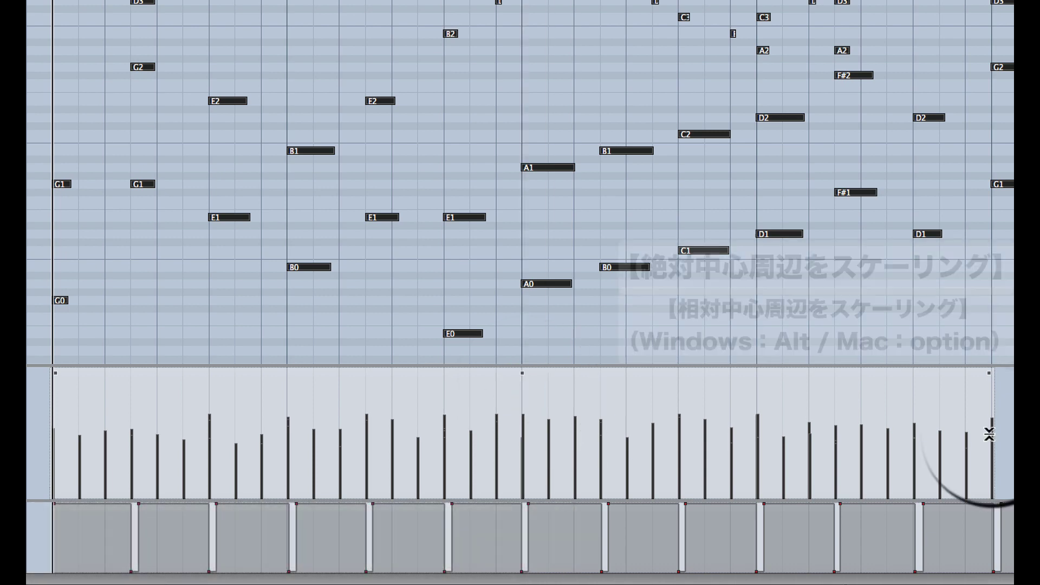
drag(990, 433, 995, 480)
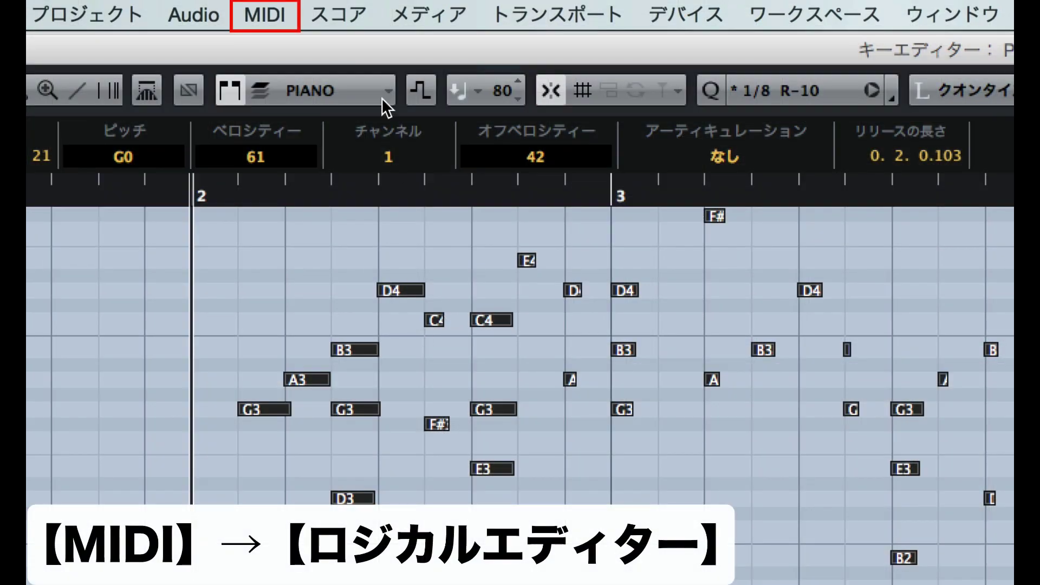
Open the Logical Editor for the selected notes
click(279, 16)
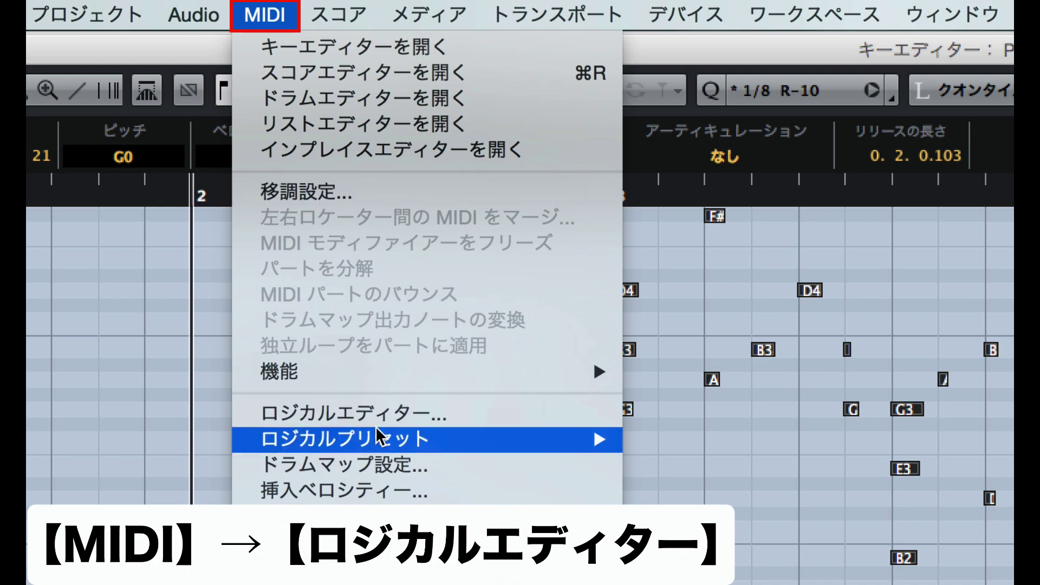
mouse_move(379, 436)
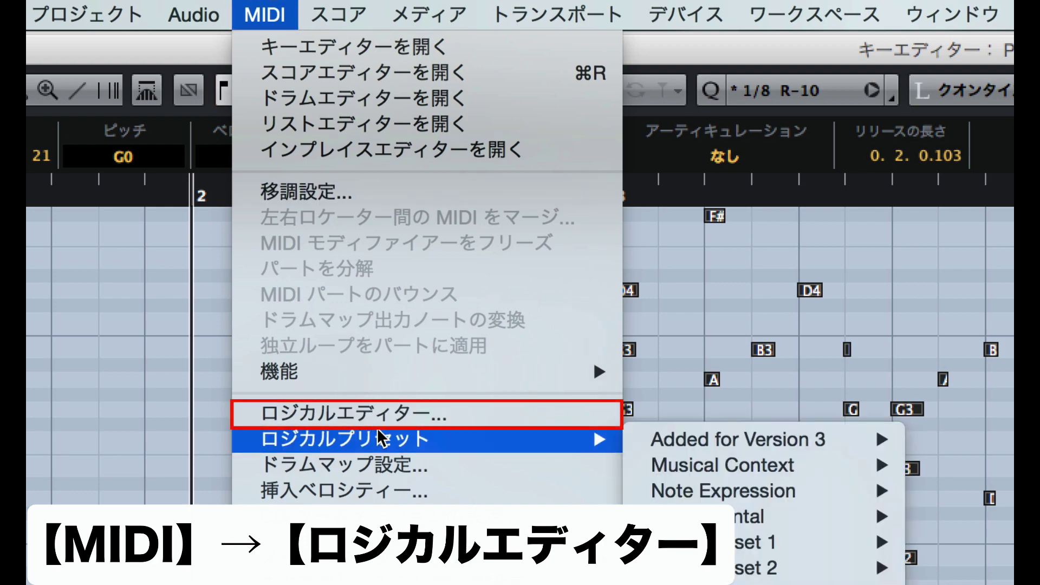
click(371, 418)
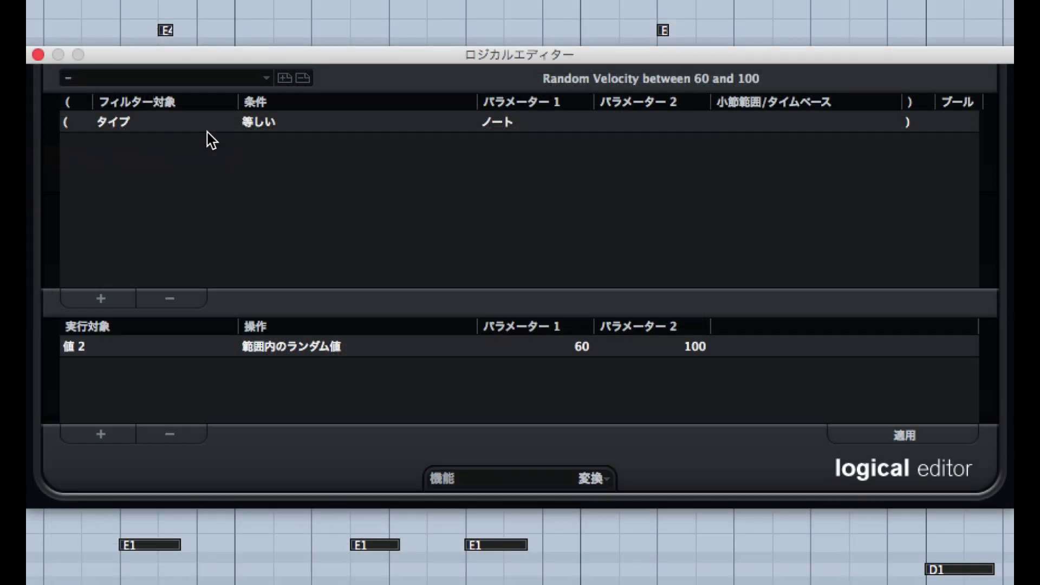